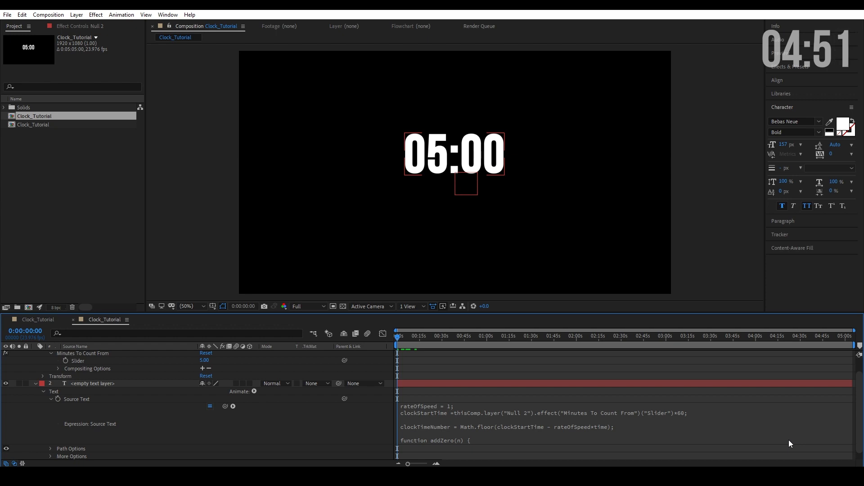
Maximize the Timeline panel so the whole Source Text countdown expression is visible.
{"action": "key", "text": "grave"}
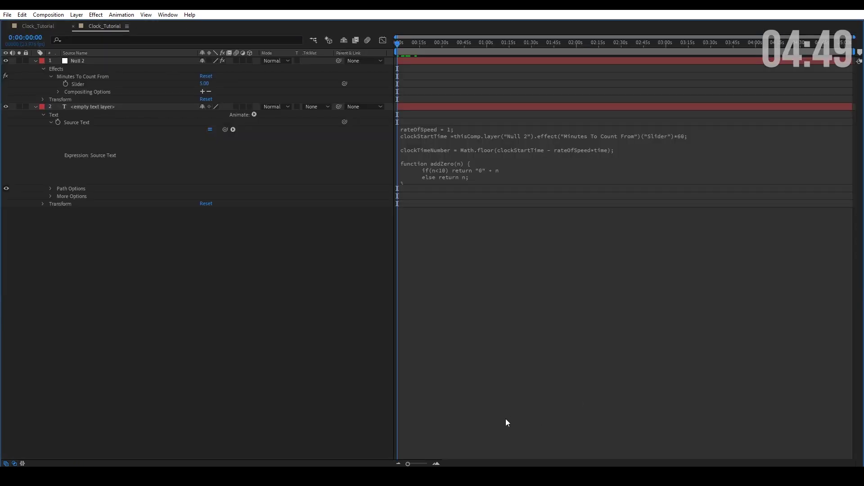
{"action": "left_click", "coordinate": [550, 206]}
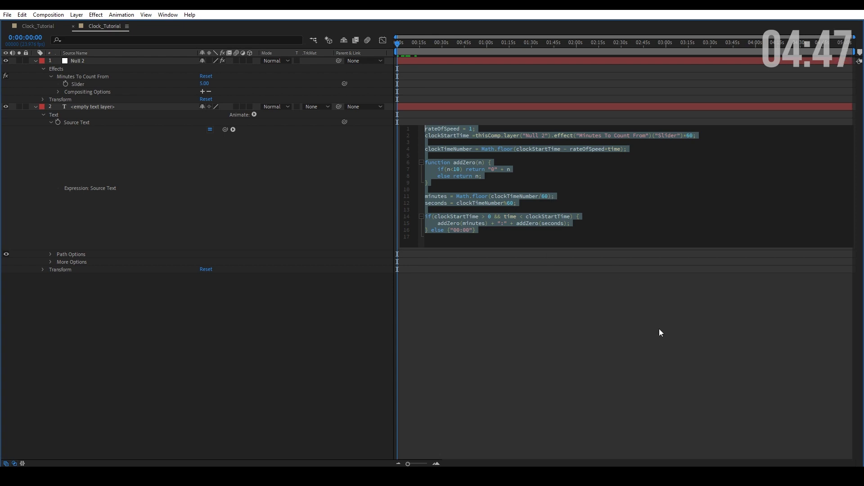
{"action": "left_click", "coordinate": [611, 192]}
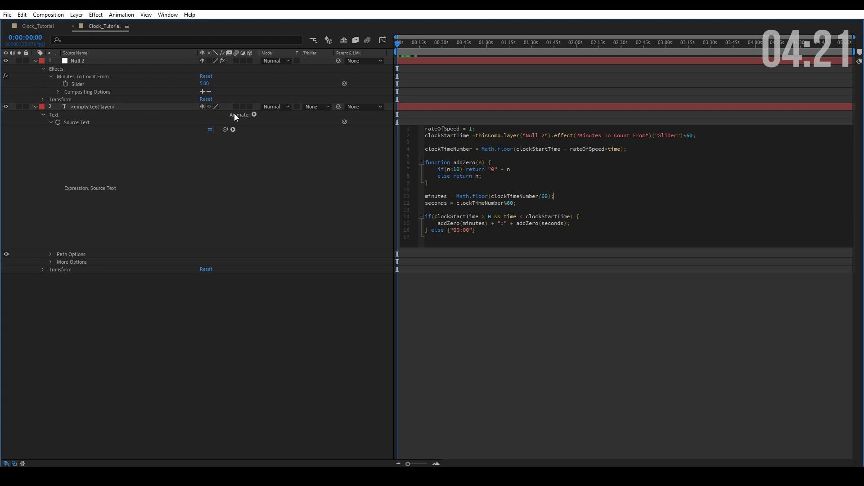
{"action": "key", "text": "ctrl+a"}
{"action": "left_click", "coordinate": [477, 143]}
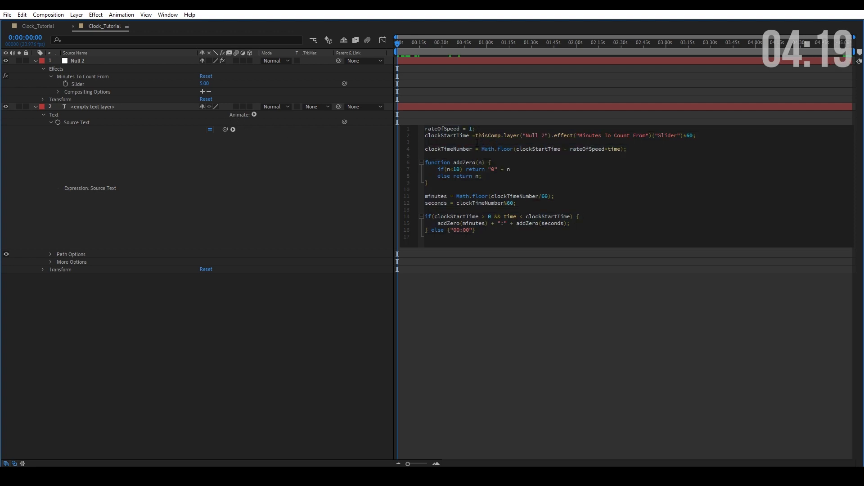
{"action": "left_click_drag", "start_coordinate": [518, 203], "coordinate": [405, 120]}
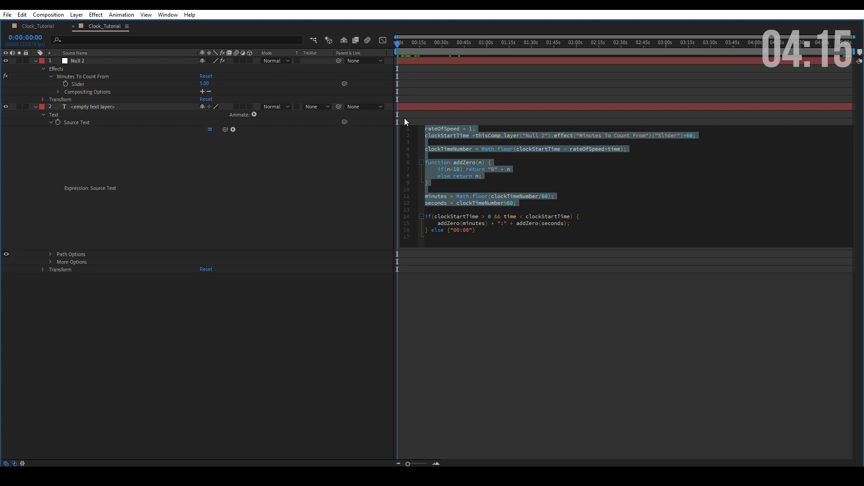
{"action": "left_click_drag", "start_coordinate": [476, 230], "coordinate": [425, 216]}
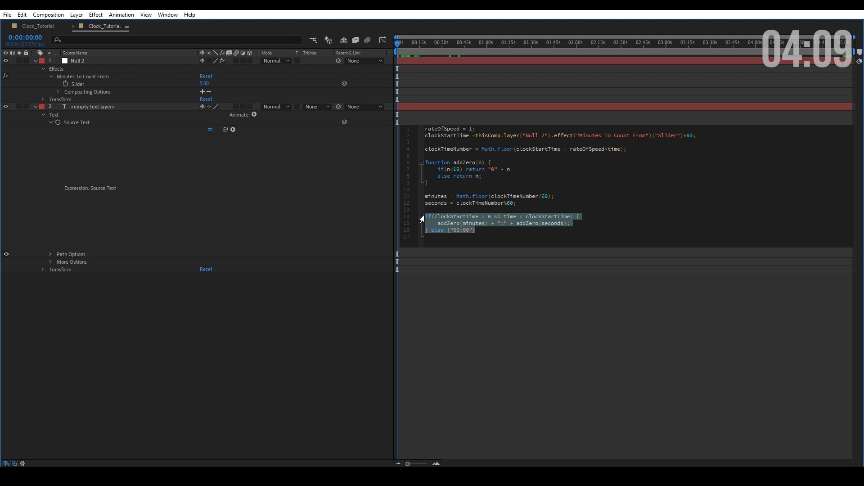
{"action": "left_click", "coordinate": [563, 219]}
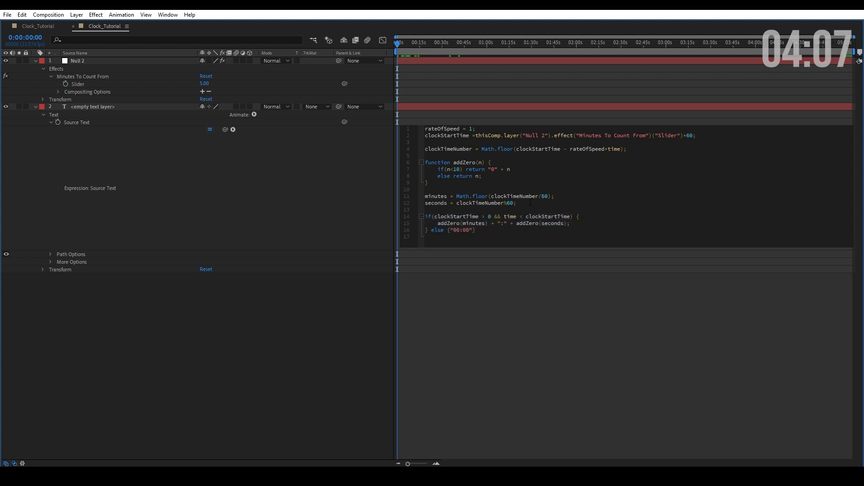
{"action": "left_click_drag", "start_coordinate": [456, 196], "coordinate": [516, 203]}
{"action": "left_click", "coordinate": [568, 193]}
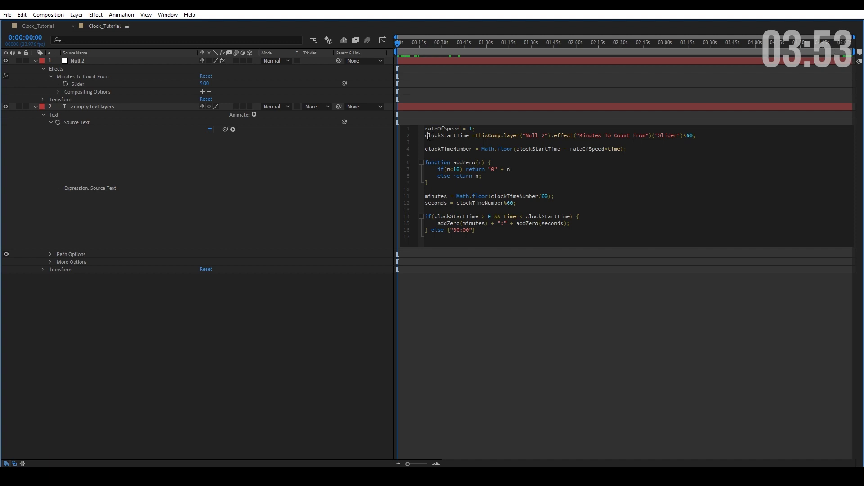
Highlight the clockStartTime line, commit the expression and restore the normal workspace.
{"action": "triple_click", "coordinate": [499, 135]}
{"action": "left_click", "coordinate": [500, 142]}
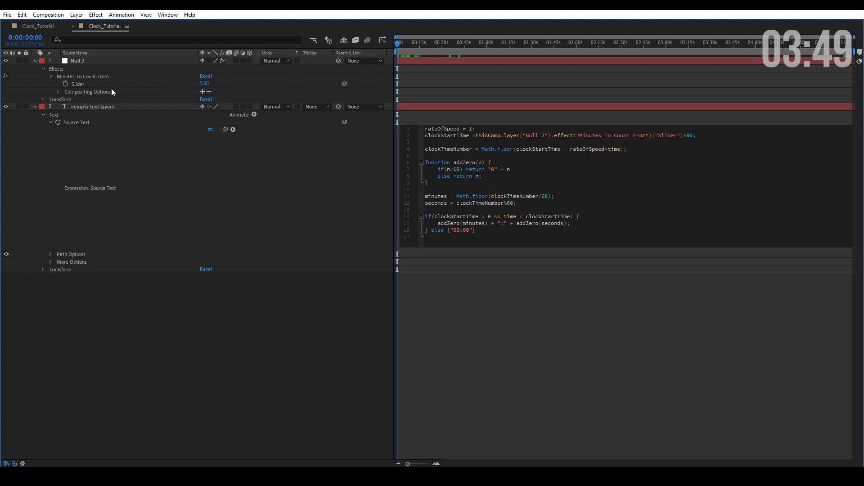
{"action": "left_click", "coordinate": [274, 320]}
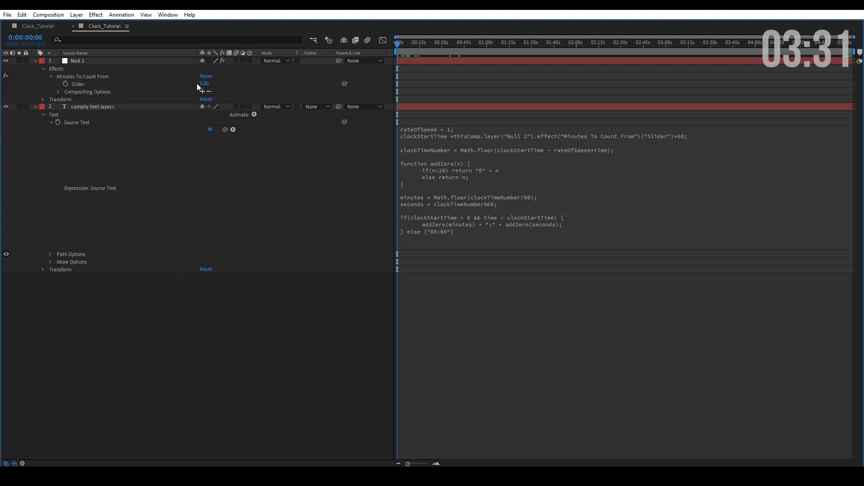
{"action": "key", "text": "grave"}
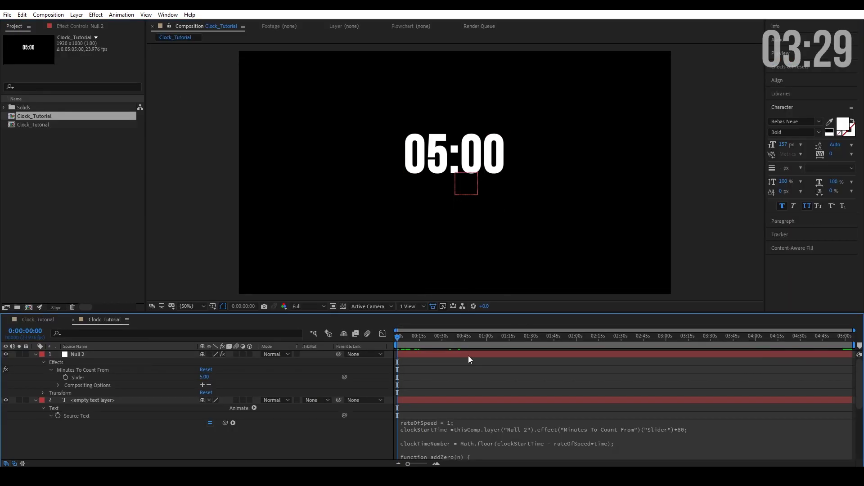
Test Minutes To Count From at 5.5 (clock shows 05:30), then set it back to 5.
{"action": "left_click_drag", "start_coordinate": [205, 377], "coordinate": [238, 379]}
{"action": "left_click", "coordinate": [207, 377]}
{"action": "type", "text": "5.5"}
{"action": "key", "text": "Return"}
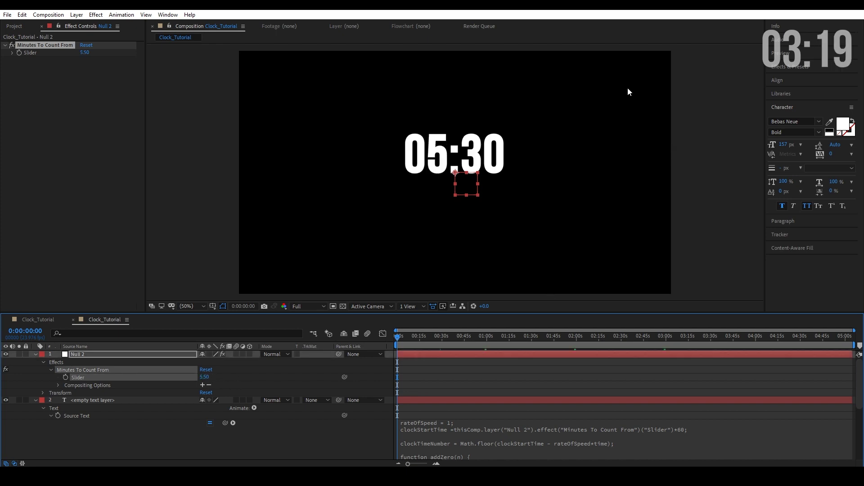
{"action": "left_click", "coordinate": [207, 377]}
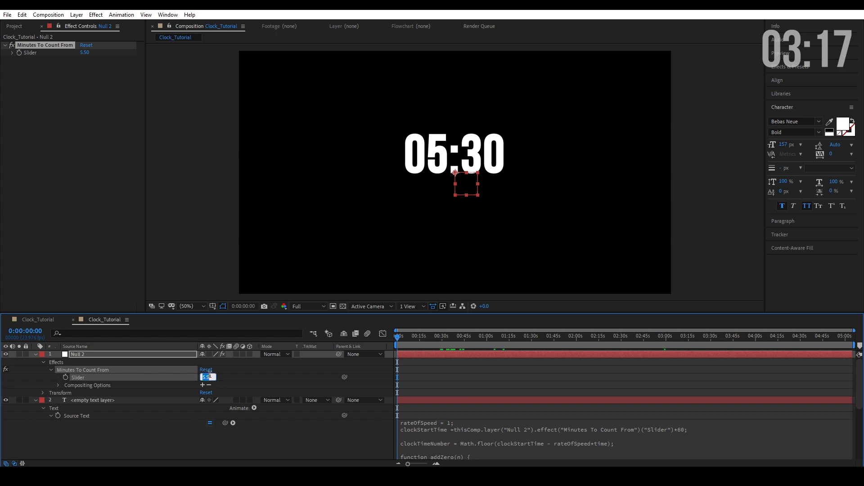
{"action": "type", "text": "5"}
{"action": "key", "text": "Return"}
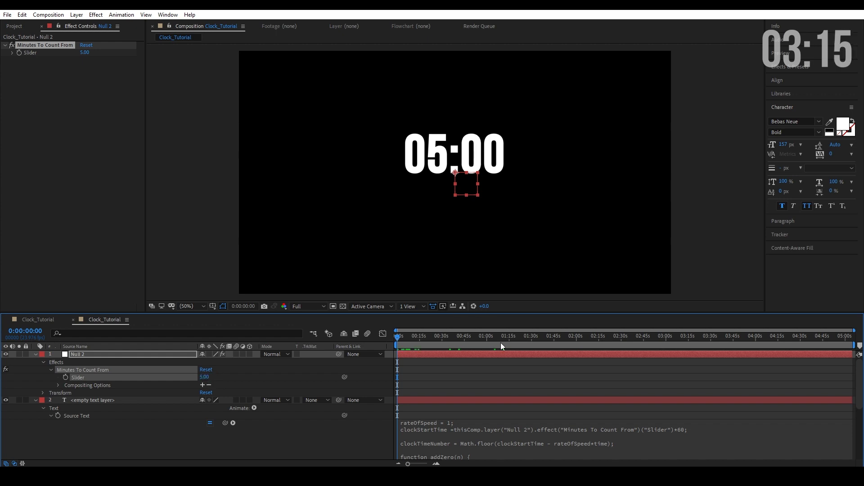
Maximize the timeline and select the entire Source Text expression.
{"action": "key", "text": "grave"}
{"action": "left_click", "coordinate": [468, 152]}
{"action": "key", "text": "ctrl+a"}
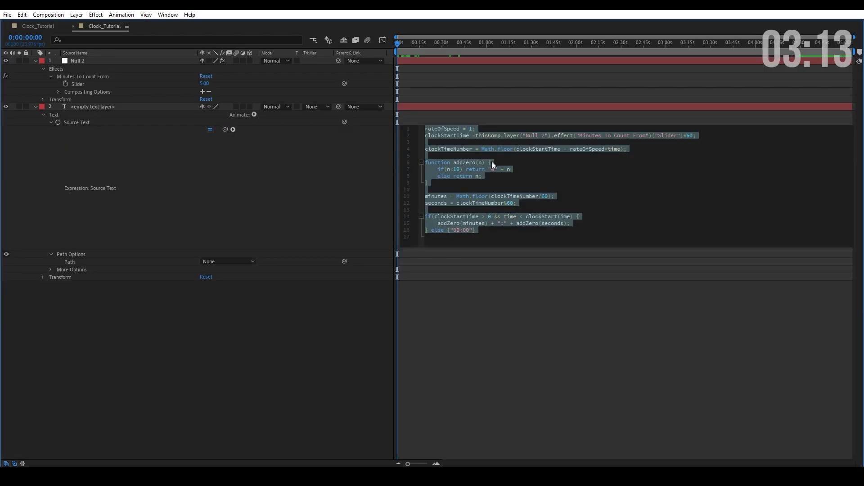
Highlight Math.floor, Math and clockStartTime on line 4 to explain the time calculation.
{"action": "left_click", "coordinate": [556, 152]}
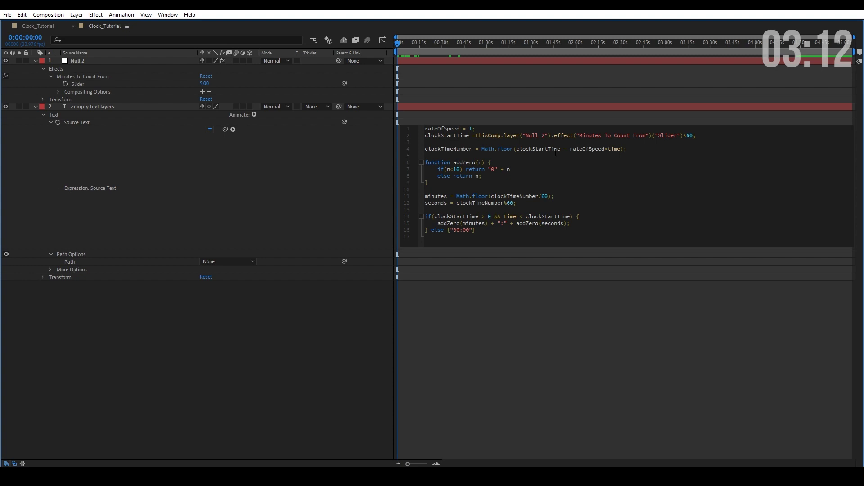
{"action": "left_click_drag", "start_coordinate": [482, 149], "coordinate": [541, 149]}
{"action": "left_click", "coordinate": [541, 150]}
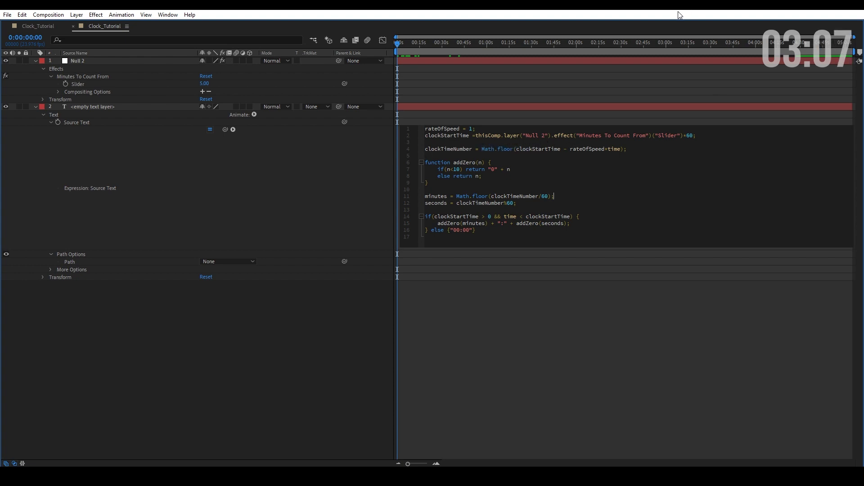
{"action": "double_click", "coordinate": [488, 149]}
{"action": "left_click", "coordinate": [527, 169]}
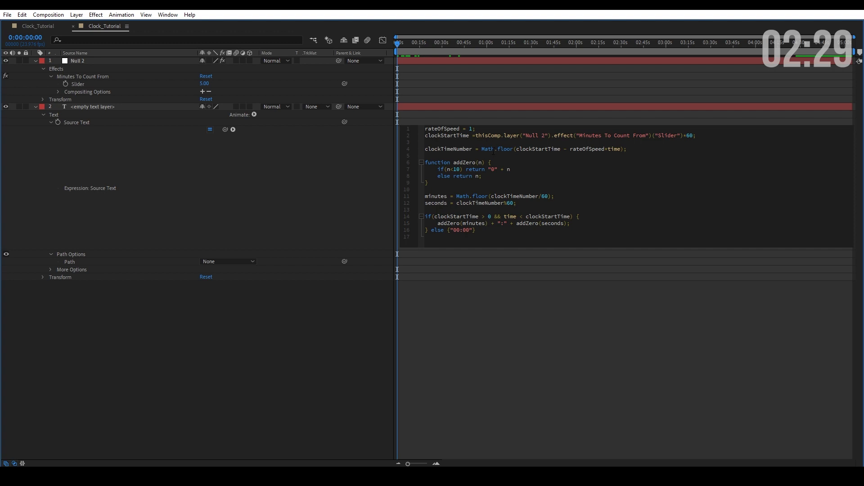
{"action": "left_click", "coordinate": [529, 150]}
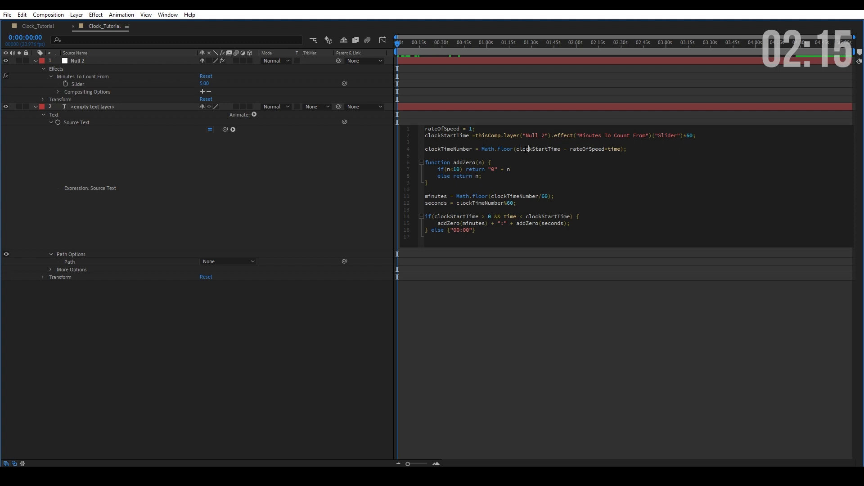
Close the expression editor, restore the normal workspace and reopen the expression.
{"action": "left_click", "coordinate": [540, 332]}
{"action": "key", "text": "grave"}
{"action": "left_click", "coordinate": [468, 444]}
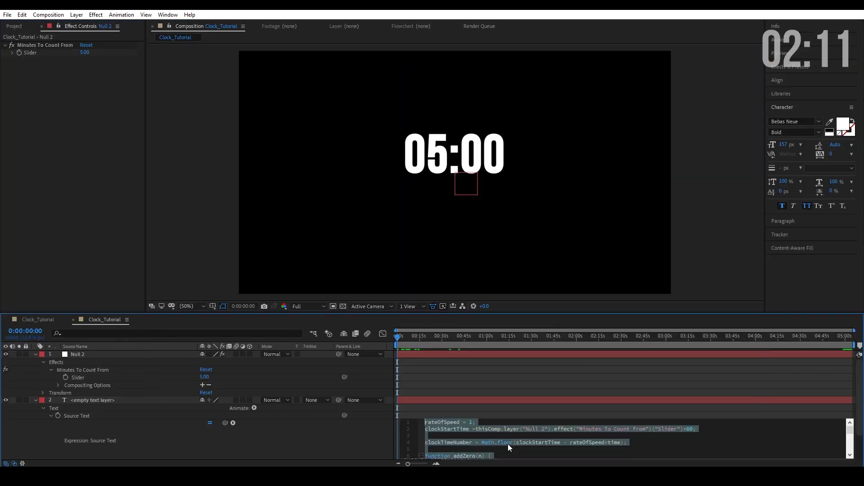
Remove Math.floor from line 4 and preview the countdown showing decimal seconds.
{"action": "left_click_drag", "start_coordinate": [516, 443], "coordinate": [629, 443]}
{"action": "left_click", "coordinate": [499, 442]}
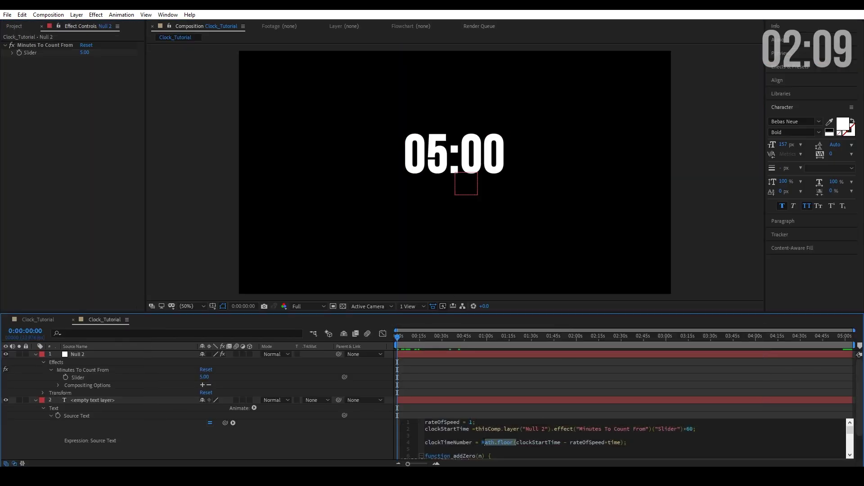
{"action": "left_click_drag", "start_coordinate": [513, 443], "coordinate": [481, 443]}
{"action": "key", "text": "BackSpace"}
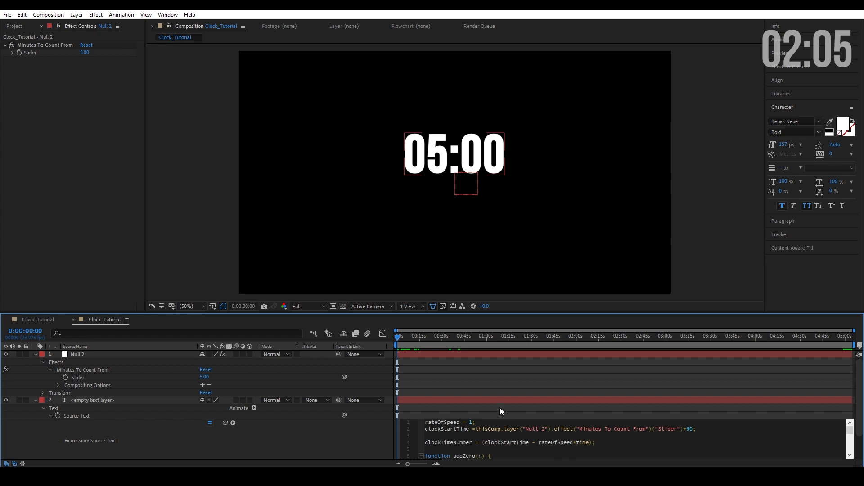
{"action": "left_click", "coordinate": [499, 381]}
{"action": "key", "text": "grave"}
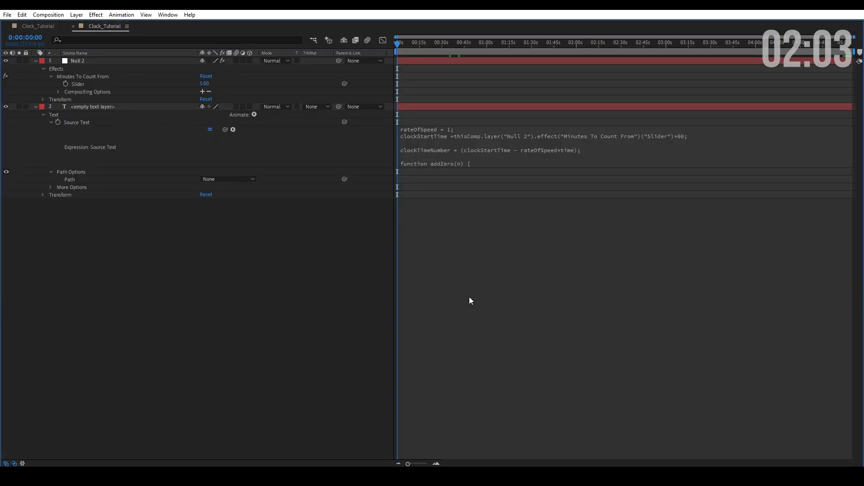
{"action": "key", "text": "grave"}
{"action": "key", "text": "space"}
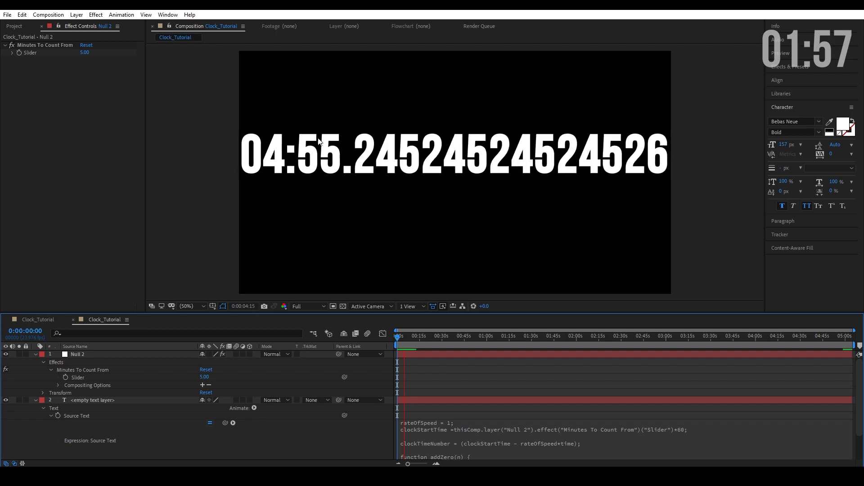
Retype Math.floor before the clockStartTime calculation so the clock reads 04:55.
{"action": "left_click", "coordinate": [463, 445]}
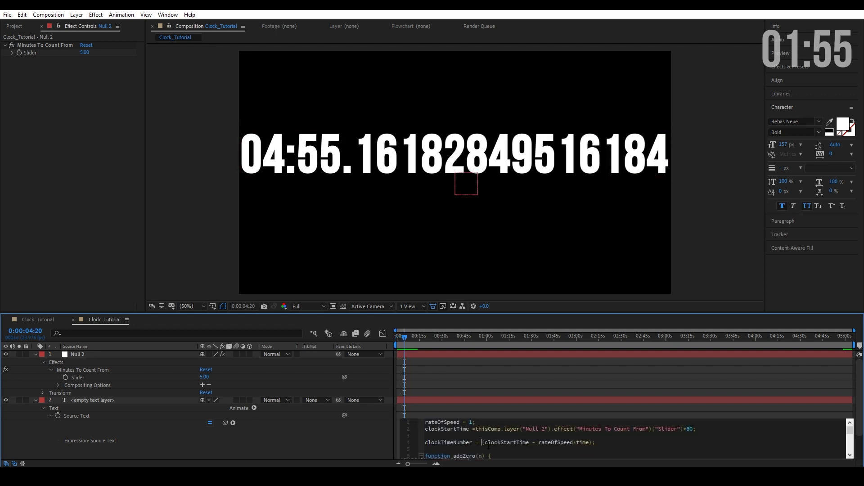
{"action": "type", "text": "Math.fl"}
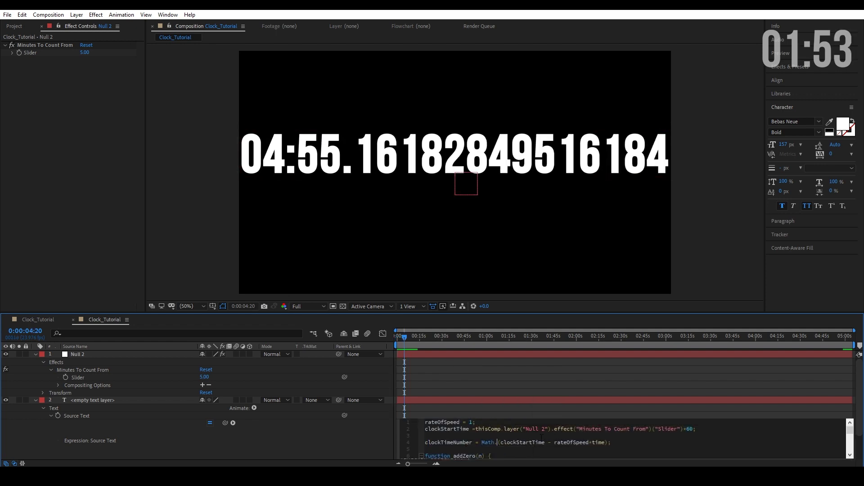
{"action": "type", "text": "oor"}
{"action": "left_click", "coordinate": [545, 376]}
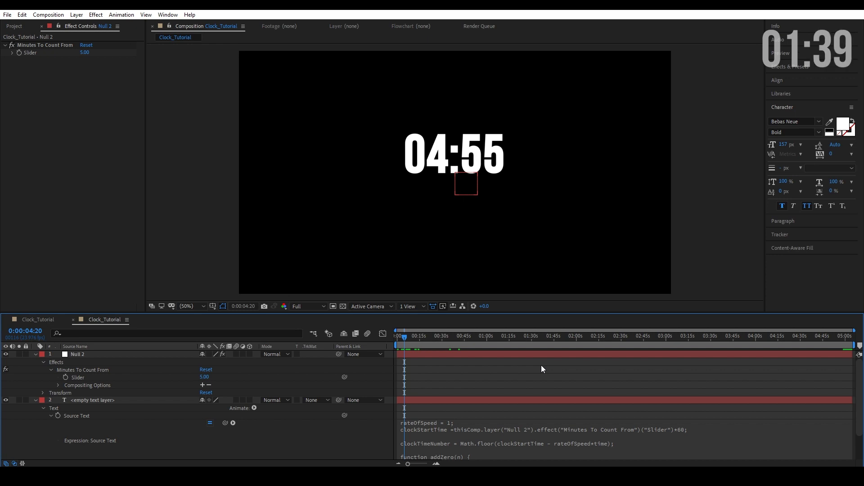
{"action": "left_click", "coordinate": [471, 416]}
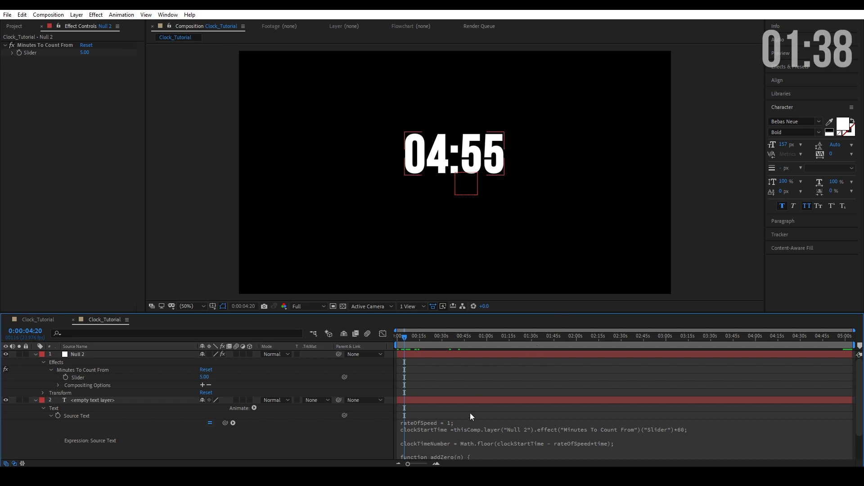
Change rateOfSpeed to 2 and preview the countdown running at double speed.
{"action": "left_click", "coordinate": [570, 450]}
{"action": "left_click", "coordinate": [561, 442]}
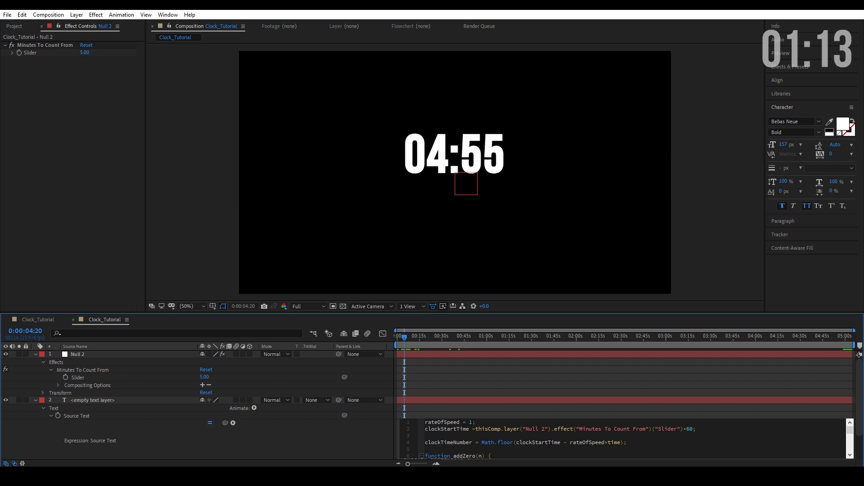
{"action": "type", "text": "2"}
{"action": "left_click", "coordinate": [490, 409]}
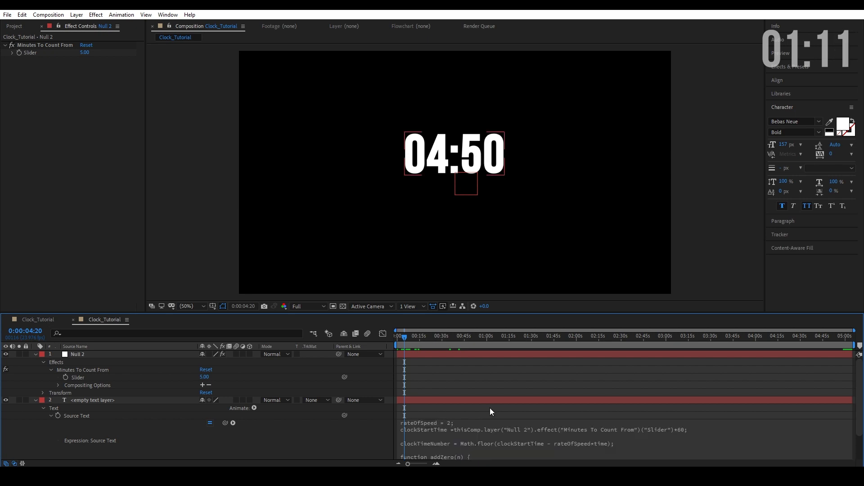
{"action": "left_click_drag", "start_coordinate": [404, 336], "coordinate": [420, 338]}
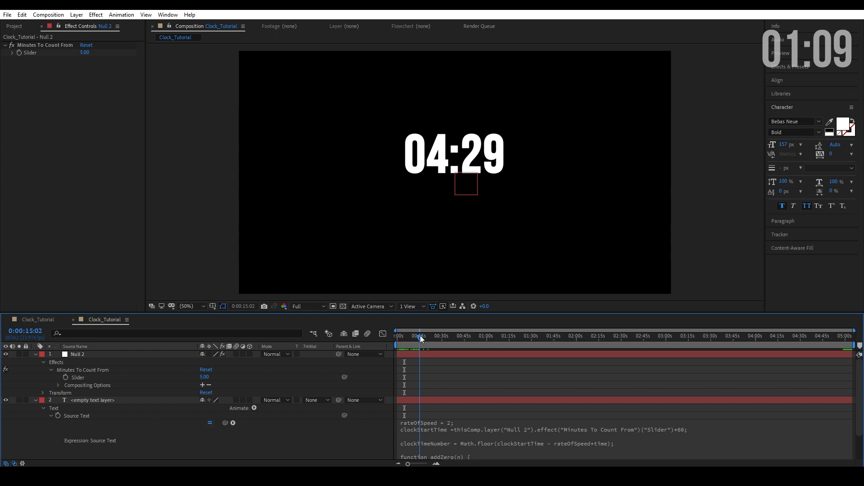
{"action": "key", "text": "space"}
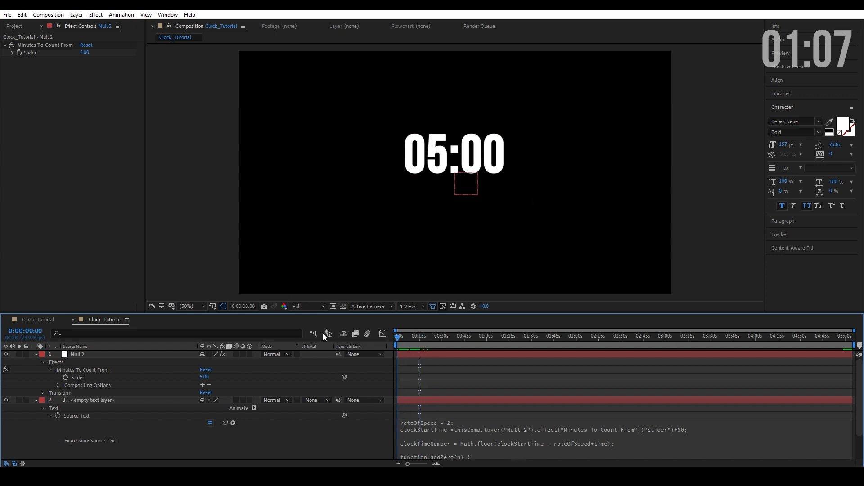
Set rateOfSpeed back to 1 and enlarge the timeline to fill the window.
{"action": "double_click", "coordinate": [450, 424]}
{"action": "type", "text": "1"}
{"action": "left_click", "coordinate": [528, 409]}
{"action": "key", "text": "grave"}
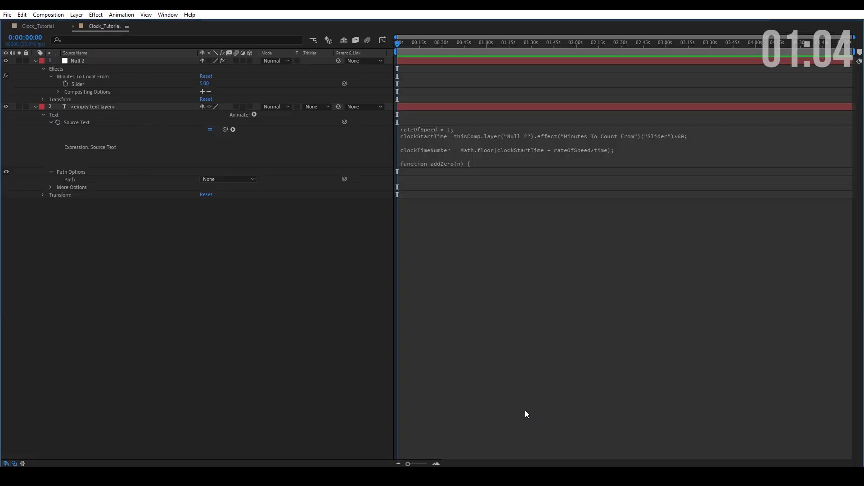
{"action": "left_click", "coordinate": [479, 170]}
{"action": "left_click", "coordinate": [485, 186]}
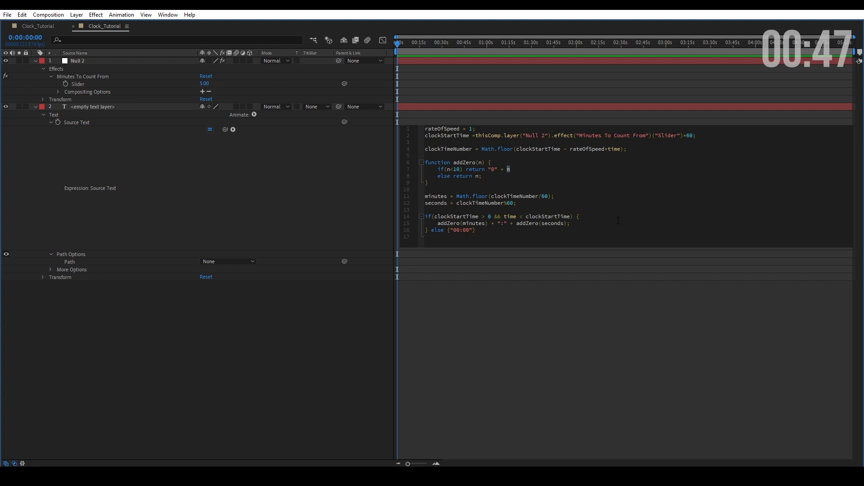
{"action": "left_click_drag", "start_coordinate": [453, 162], "coordinate": [475, 161]}
{"action": "left_click", "coordinate": [705, 217]}
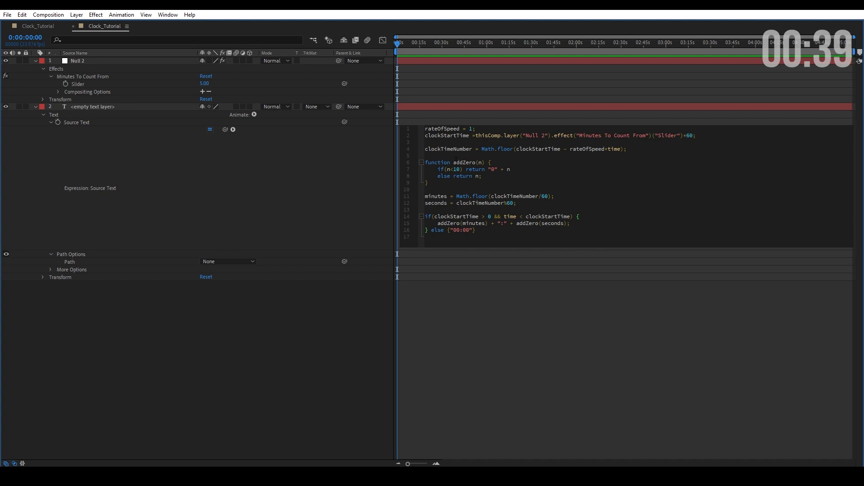
{"action": "double_click", "coordinate": [439, 149]}
{"action": "left_click", "coordinate": [566, 174]}
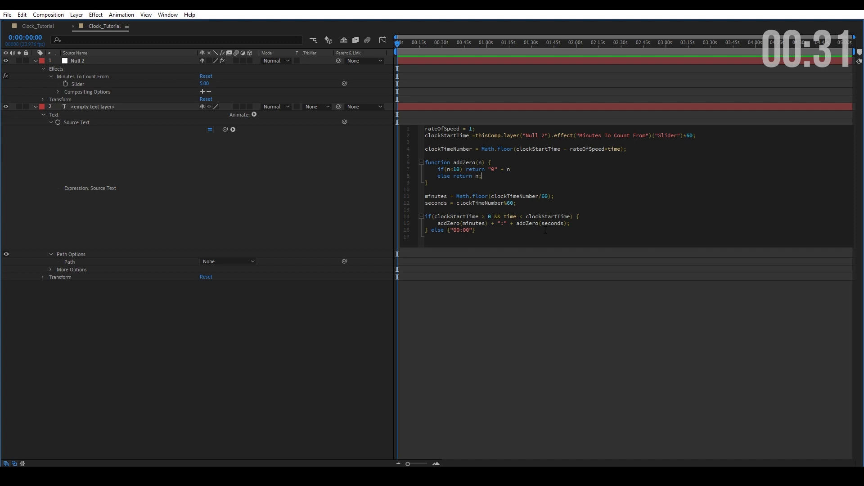
{"action": "double_click", "coordinate": [462, 196]}
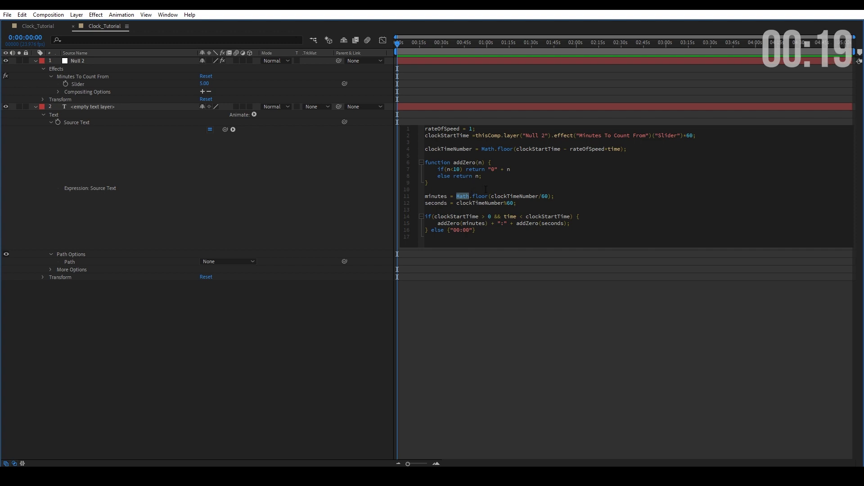
{"action": "left_click", "coordinate": [560, 198]}
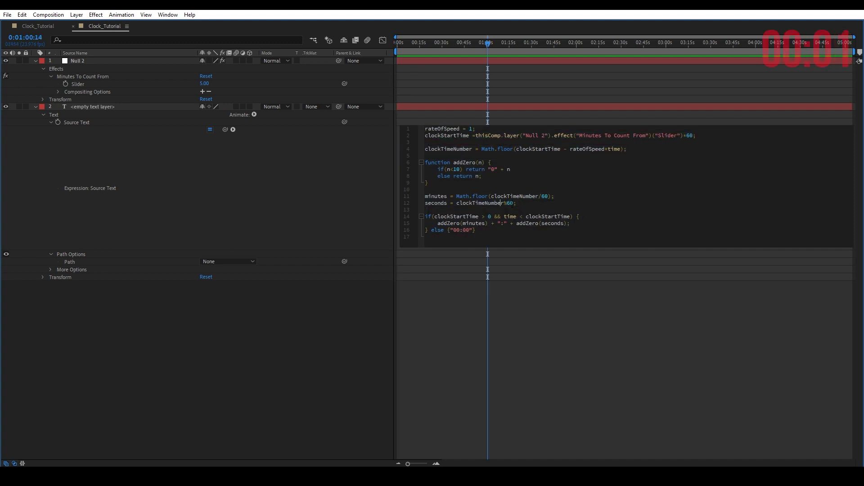
{"action": "double_click", "coordinate": [510, 203]}
{"action": "left_click", "coordinate": [590, 201]}
Highlight the Math.floor call on line 11 and the if/else block on lines 14–16.
{"action": "left_click_drag", "start_coordinate": [456, 196], "coordinate": [497, 197]}
{"action": "left_click", "coordinate": [580, 199]}
{"action": "mouse_move", "coordinate": [425, 215]}
{"action": "left_mouse_down"}
{"action": "mouse_move", "coordinate": [478, 230]}
{"action": "mouse_move", "coordinate": [425, 215]}
{"action": "left_mouse_up"}
{"action": "left_click", "coordinate": [483, 232]}
{"action": "left_click", "coordinate": [470, 246]}
{"action": "left_click_drag", "start_coordinate": [437, 223], "coordinate": [515, 223]}
{"action": "left_click", "coordinate": [563, 337]}
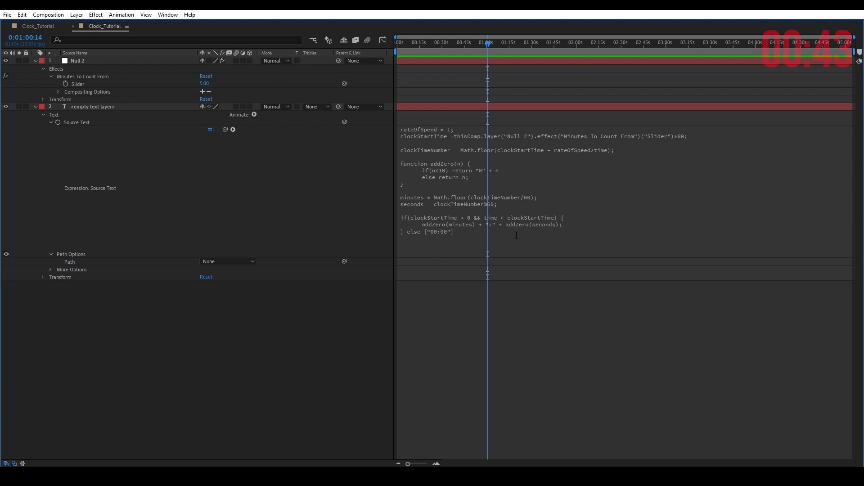
Point out addZero and the 00:00 fallback on line 15, then commit and restore the workspace.
{"action": "left_click", "coordinate": [452, 223]}
{"action": "left_click", "coordinate": [453, 224]}
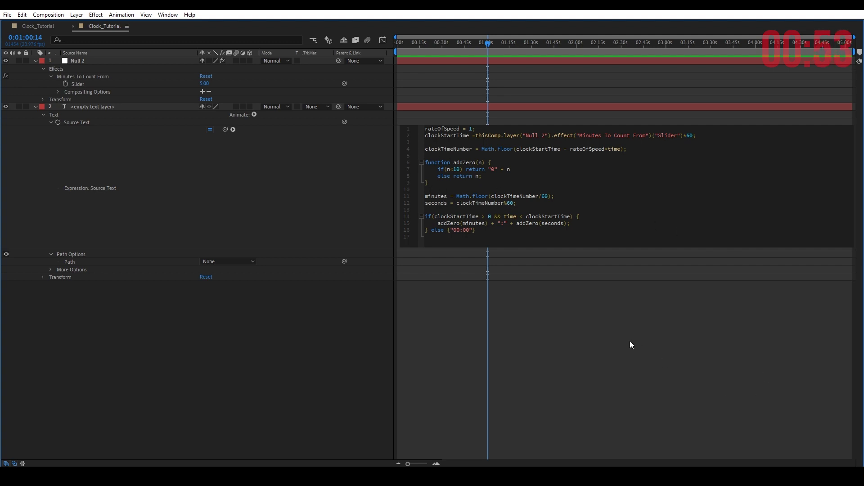
{"action": "left_click_drag", "start_coordinate": [453, 230], "coordinate": [469, 230]}
{"action": "left_click", "coordinate": [447, 312]}
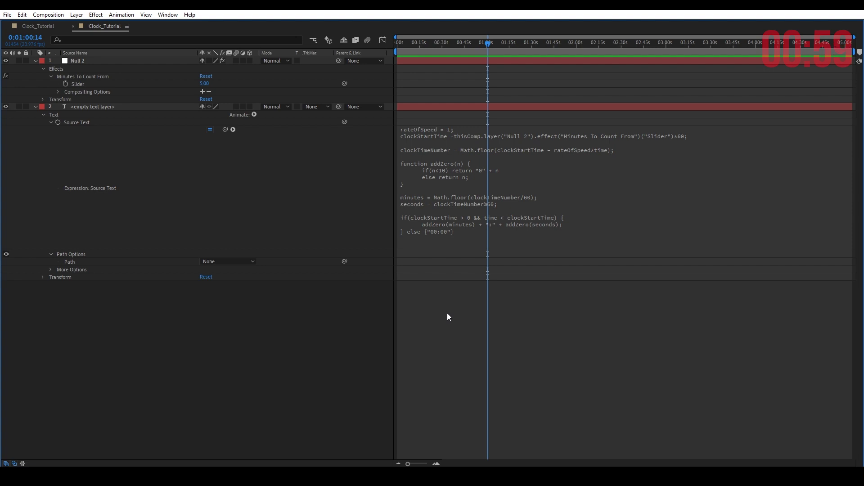
{"action": "key", "text": "grave"}
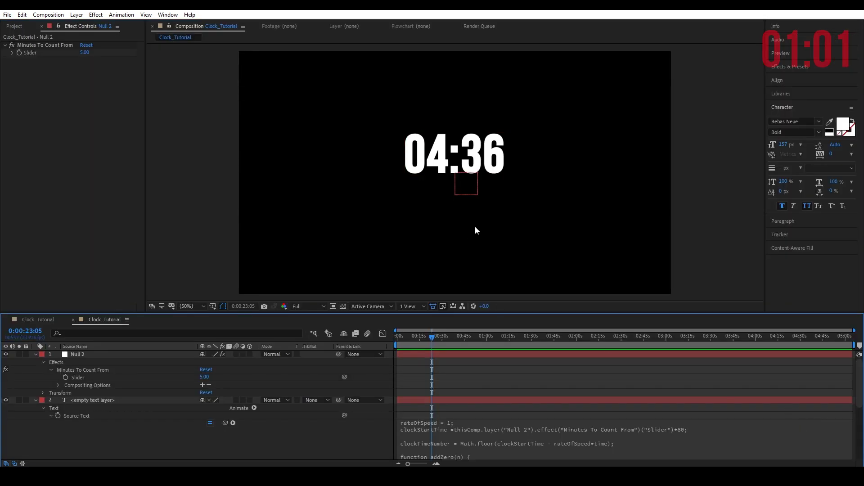